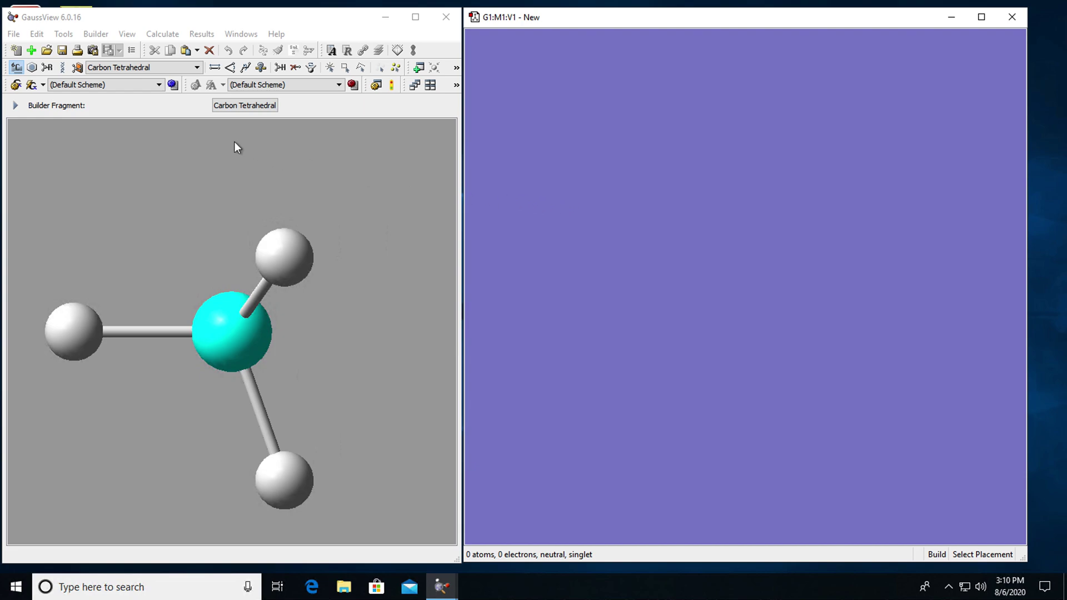
Pick the formyl R-group fragment and place it in the empty window to build 4-atom formaldehyde.
left_click(47, 68)
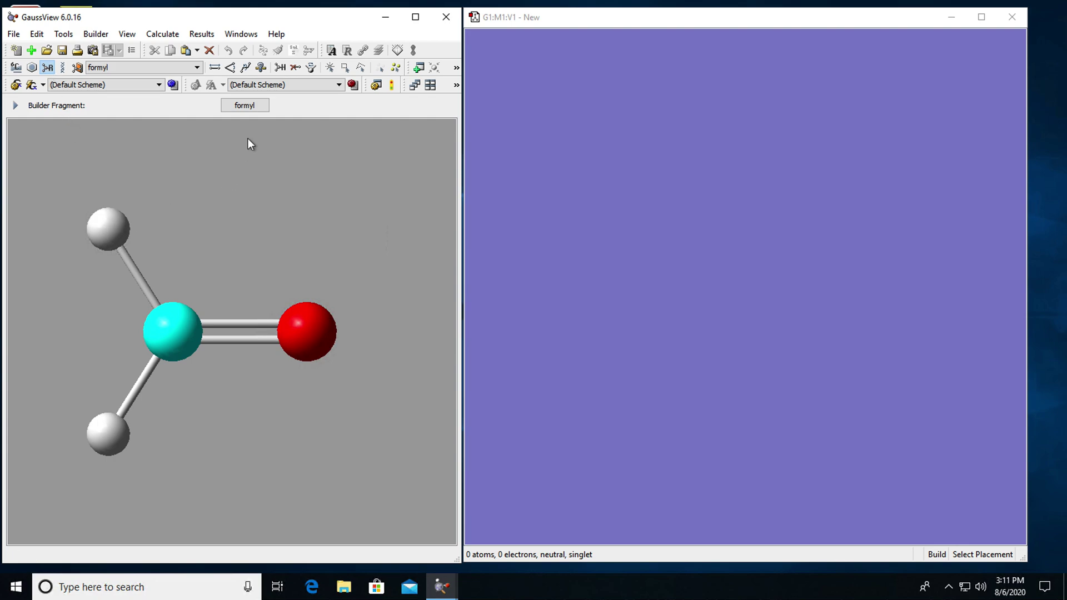
left_click(251, 106)
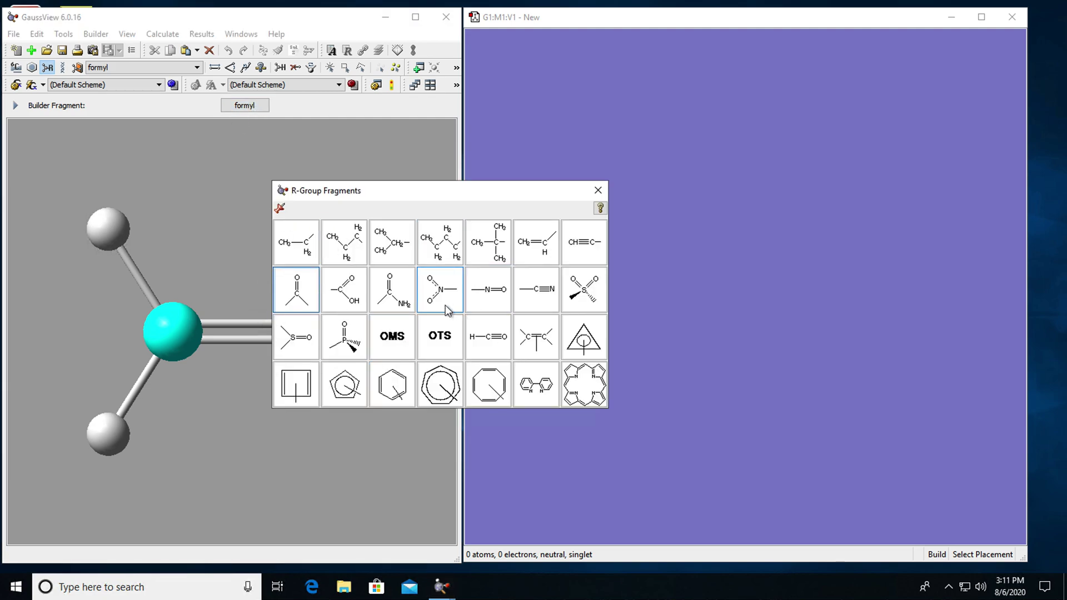
left_click(599, 191)
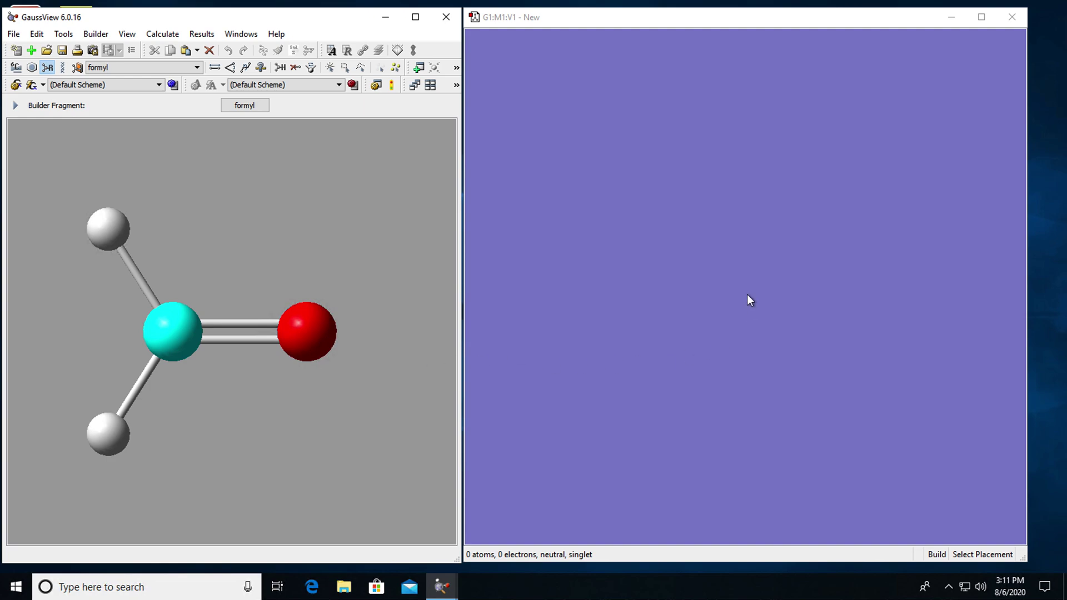
left_click(712, 284)
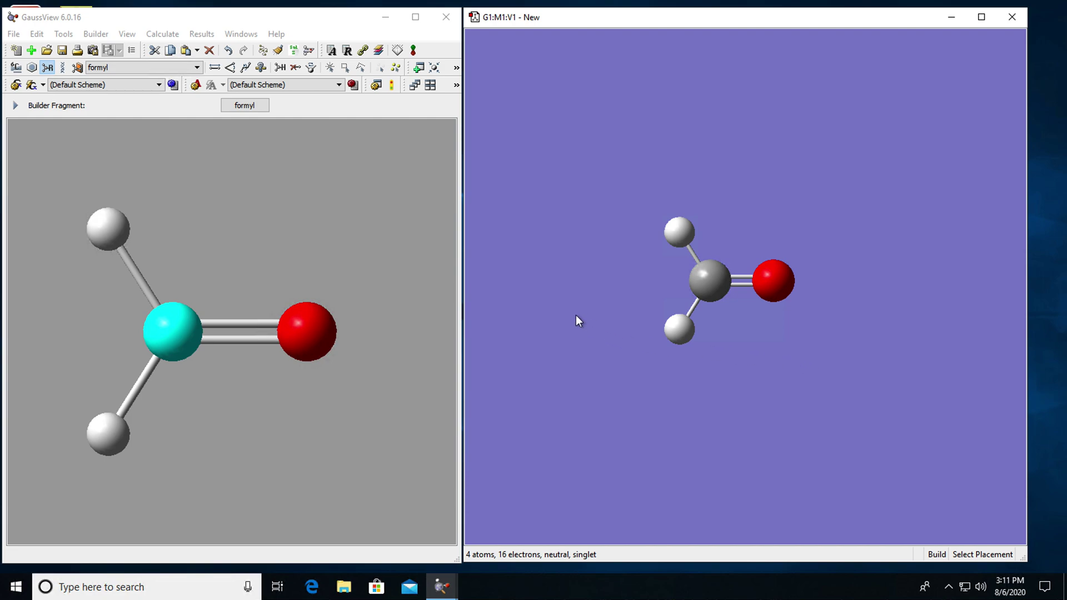
left_click(163, 34)
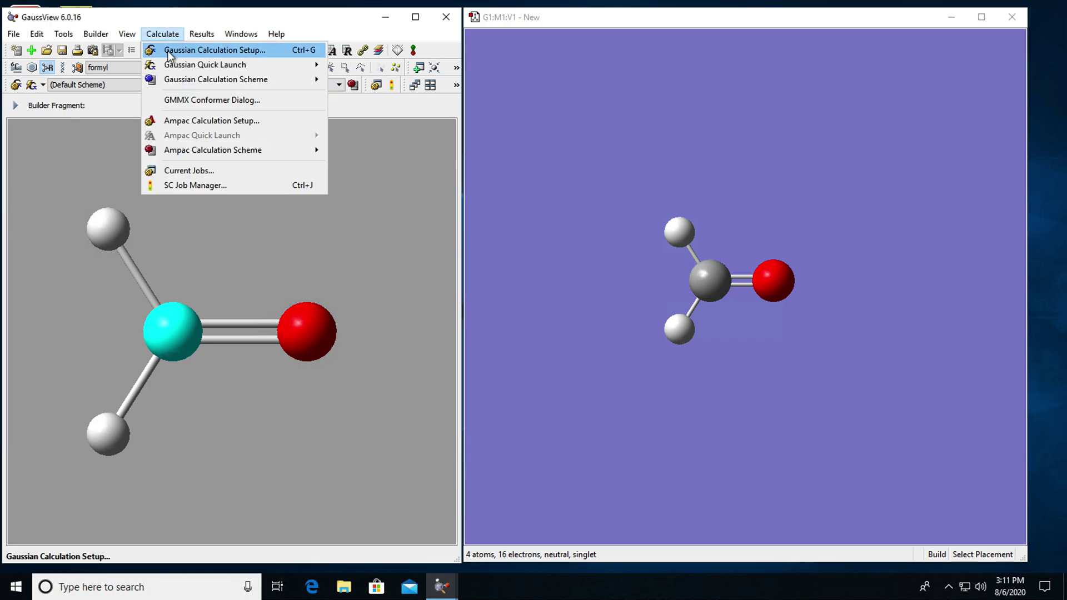
In Gaussian Calculation Setup, set the Job Type to Opt+Freq.
left_click(168, 51)
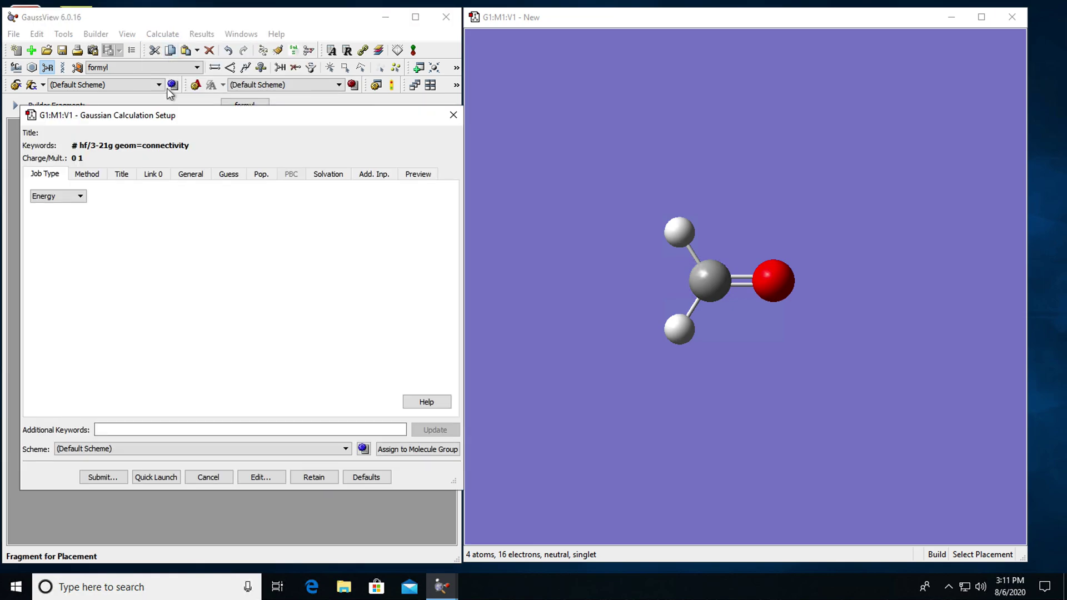
left_click(81, 198)
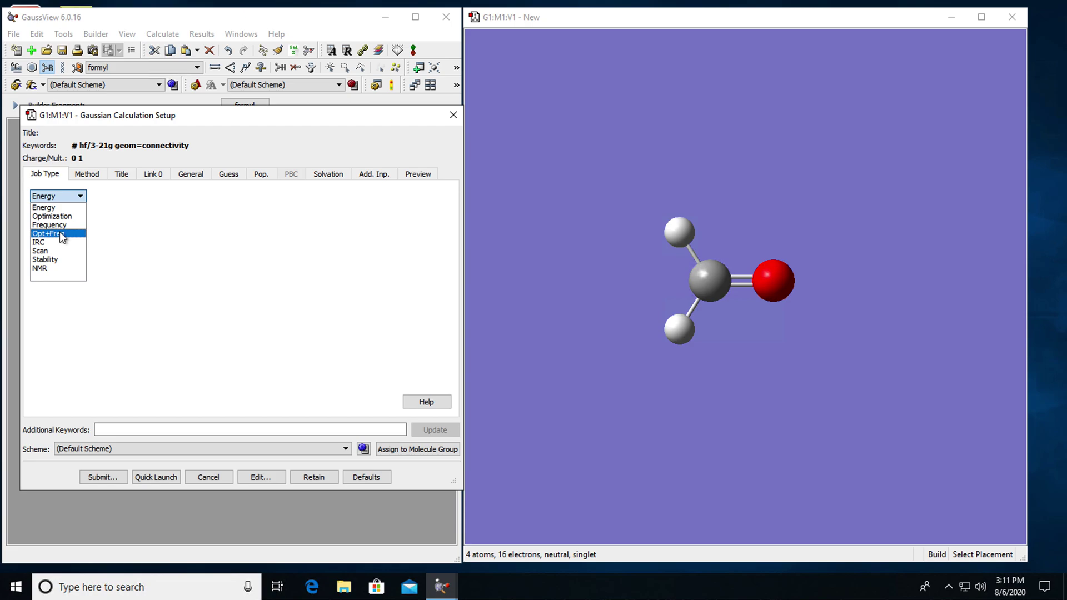
left_click(62, 234)
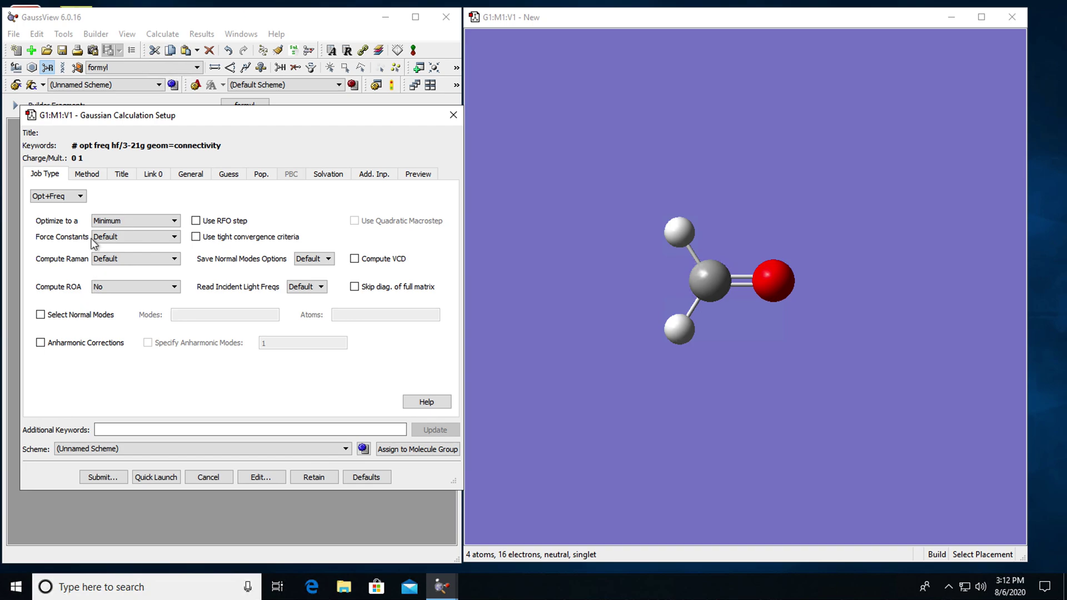
left_click(87, 175)
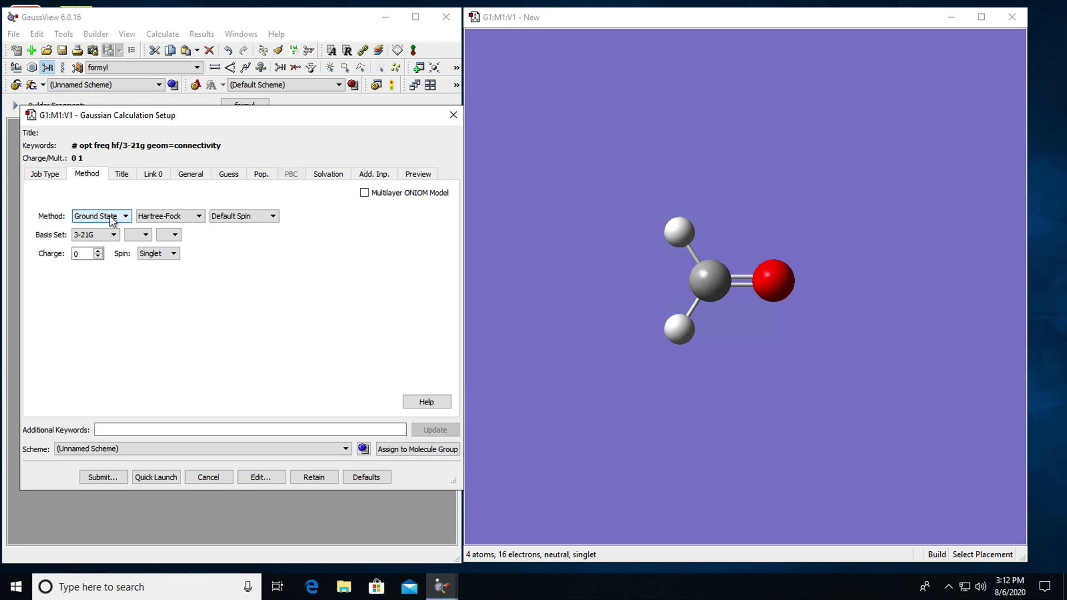
Set the method to DFT B3LYP with the 6-31G basis and d polarization, keeping charge 0 singlet.
left_click(199, 216)
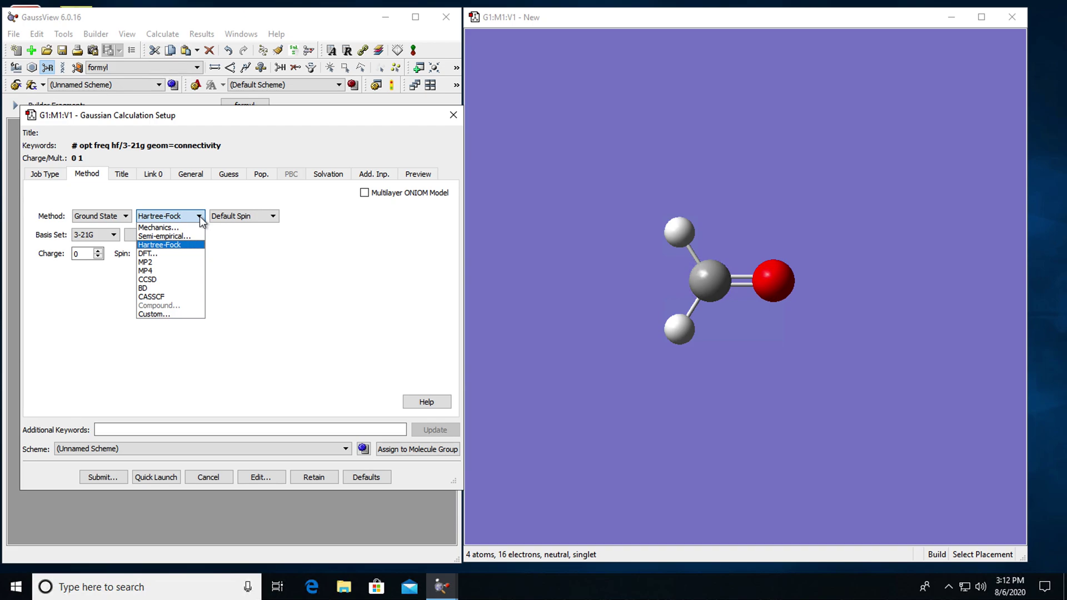
left_click(159, 253)
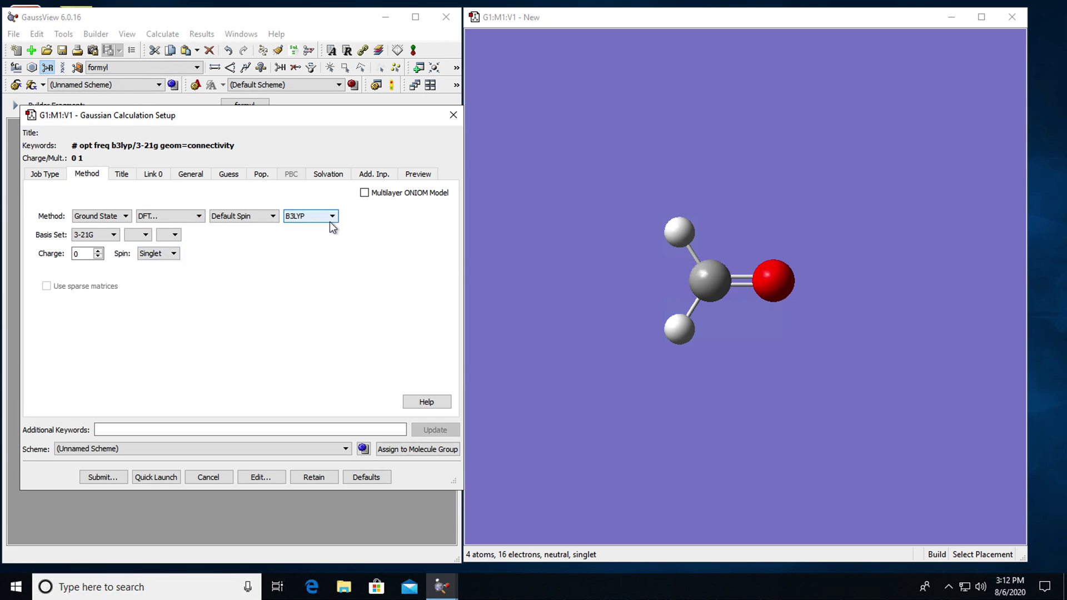
left_click(115, 236)
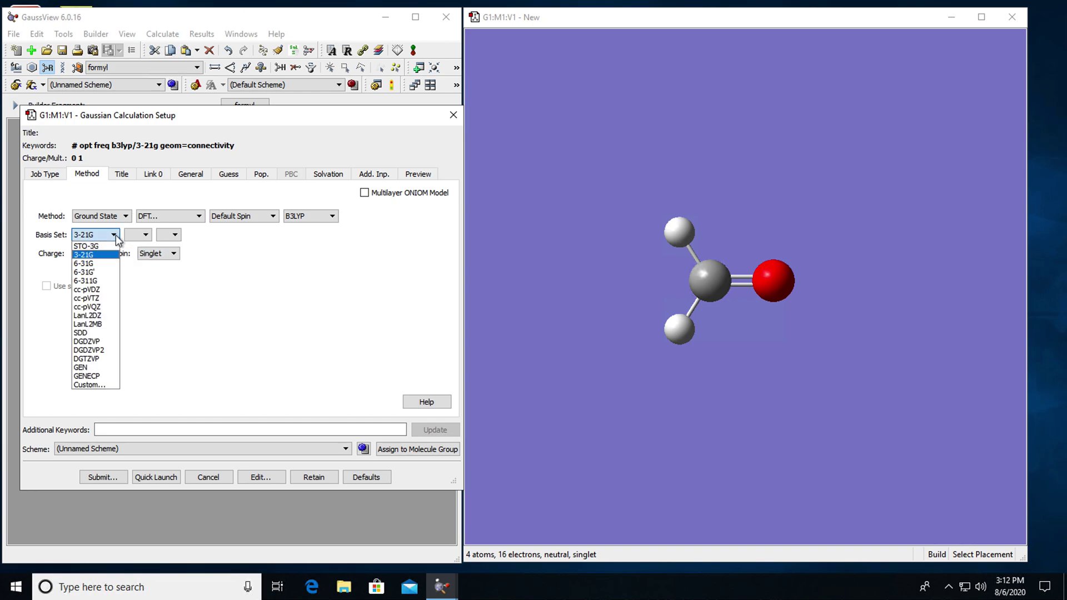
left_click(102, 270)
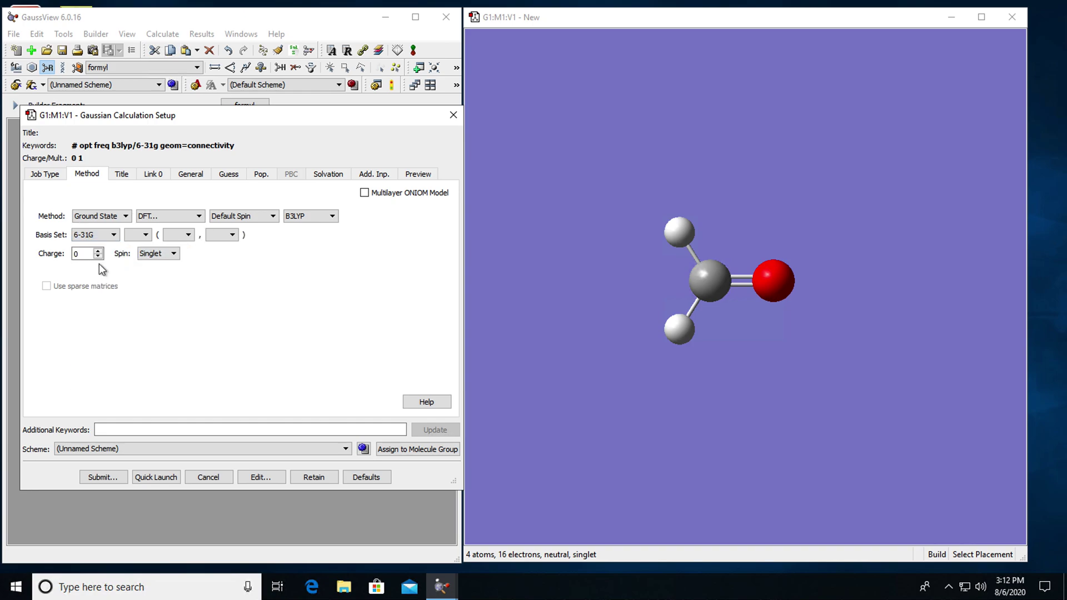
left_click(189, 235)
left_click(175, 255)
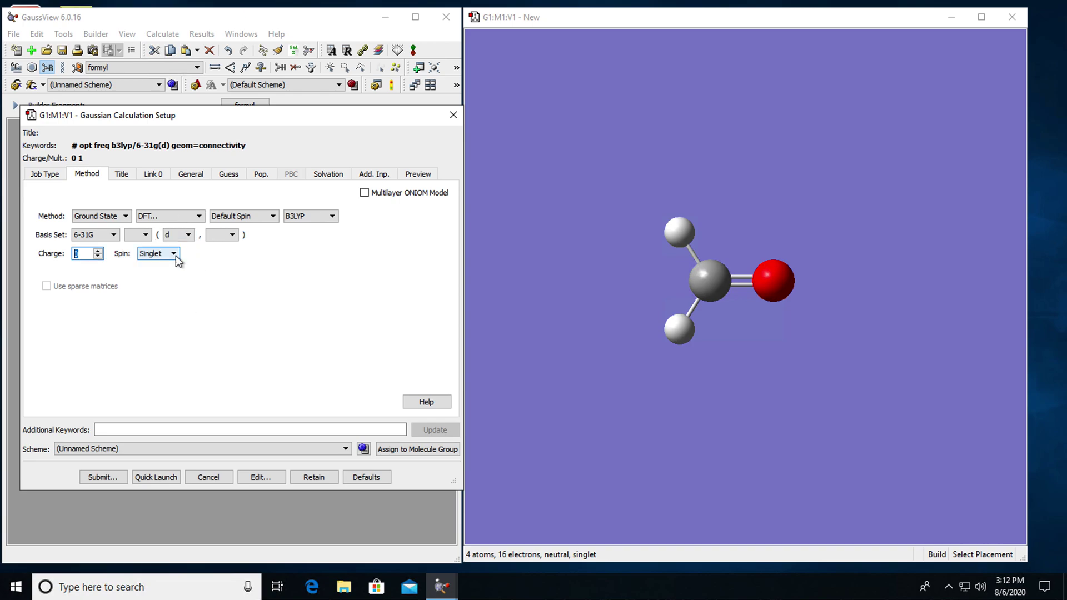
double_click(84, 256)
Enter the job title 'formaldehyde optimization' and preview the generated Gaussian input.
left_click(121, 177)
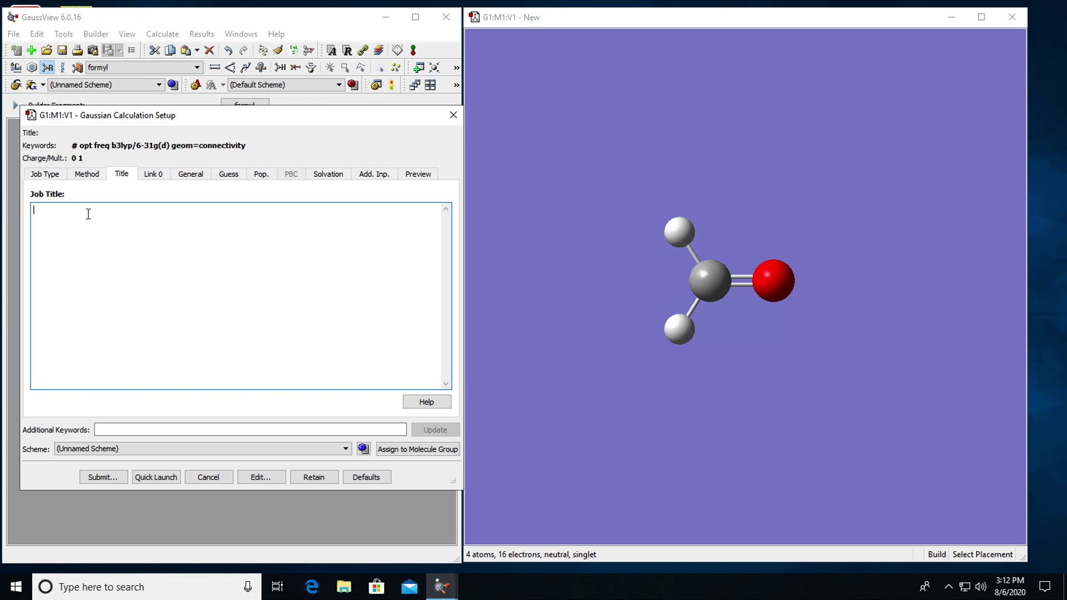
type("formaldehyde optimization")
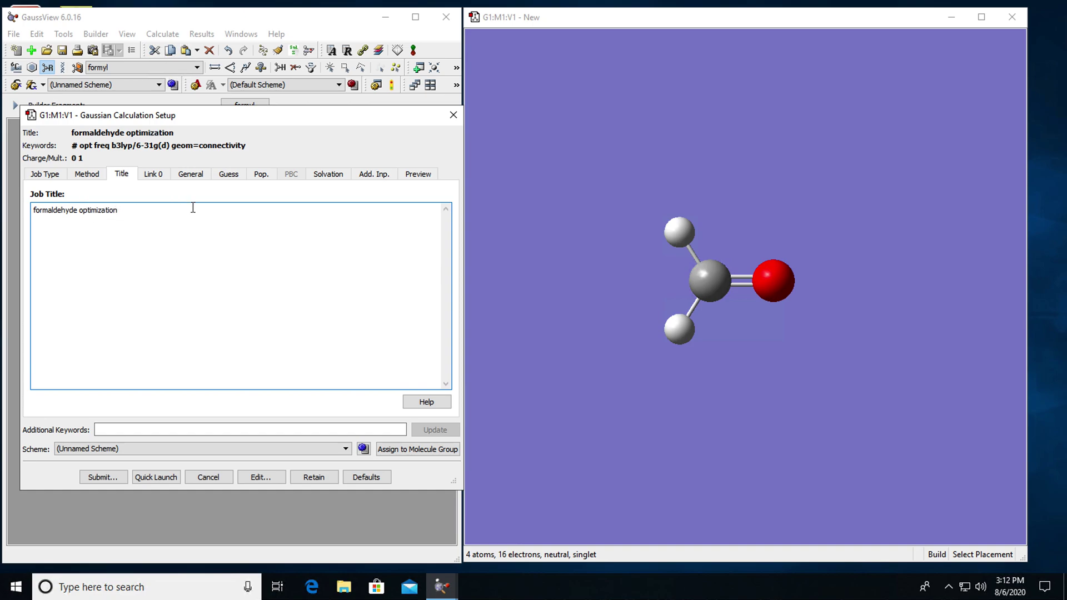
left_click(418, 175)
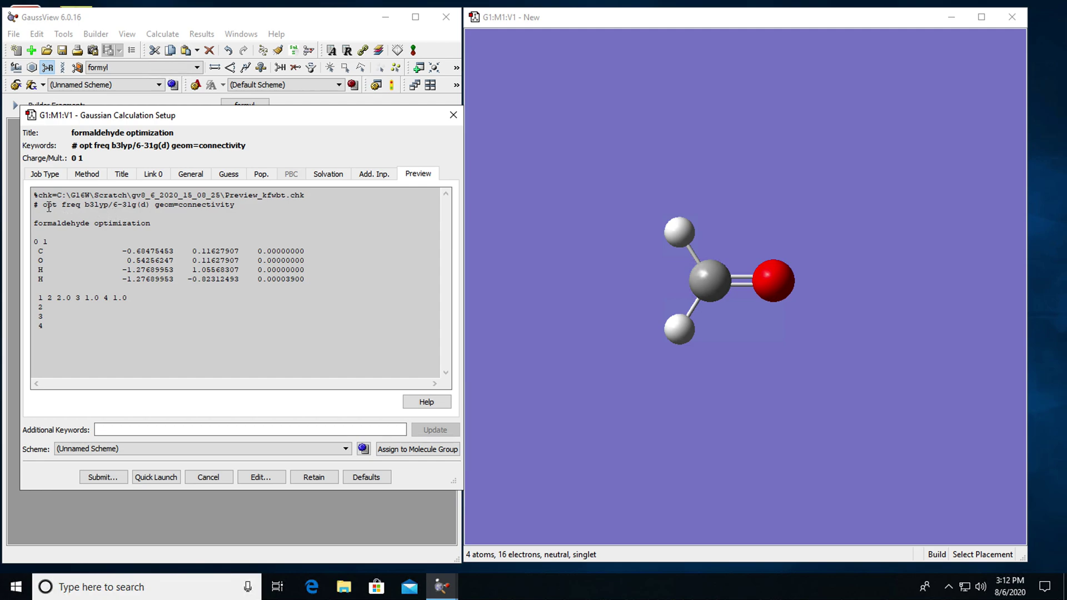
left_click_drag(35, 193, 57, 195)
left_click_drag(81, 205, 156, 204)
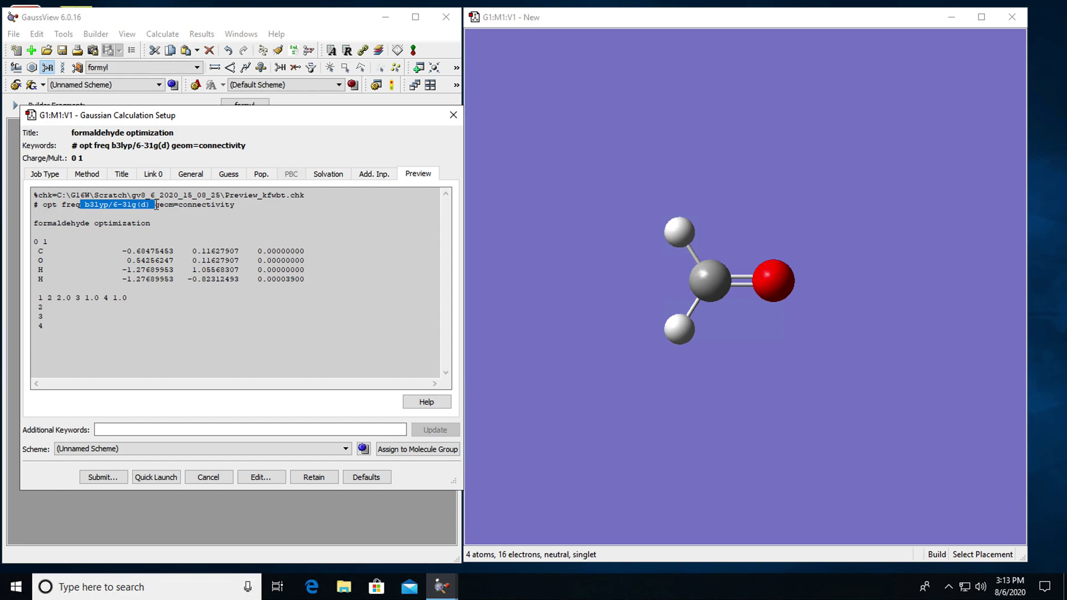
left_click(157, 205)
left_click_drag(157, 205, 237, 204)
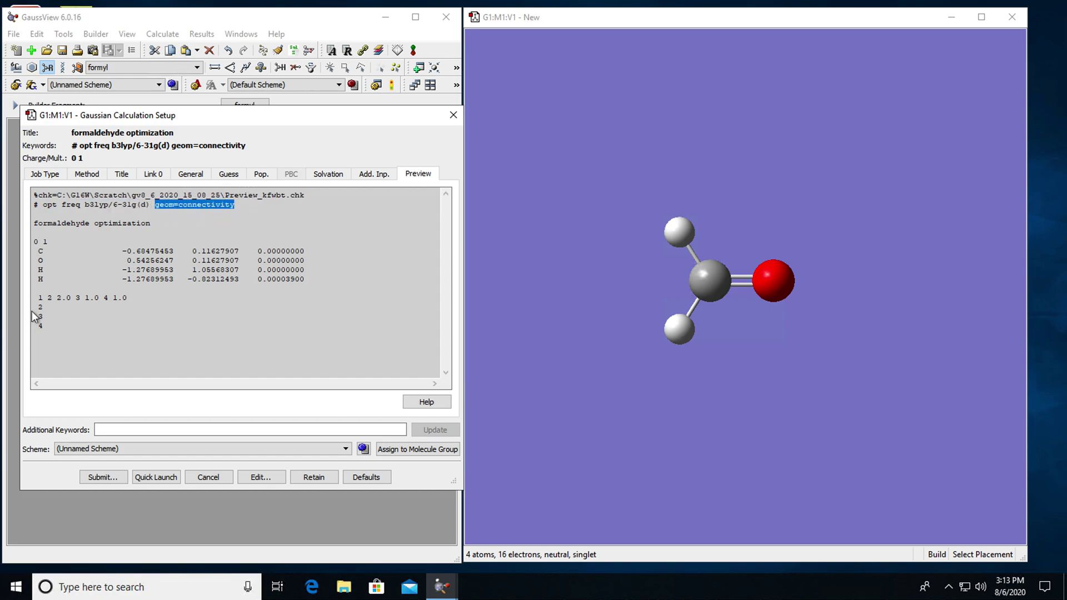
left_click_drag(37, 299, 88, 328)
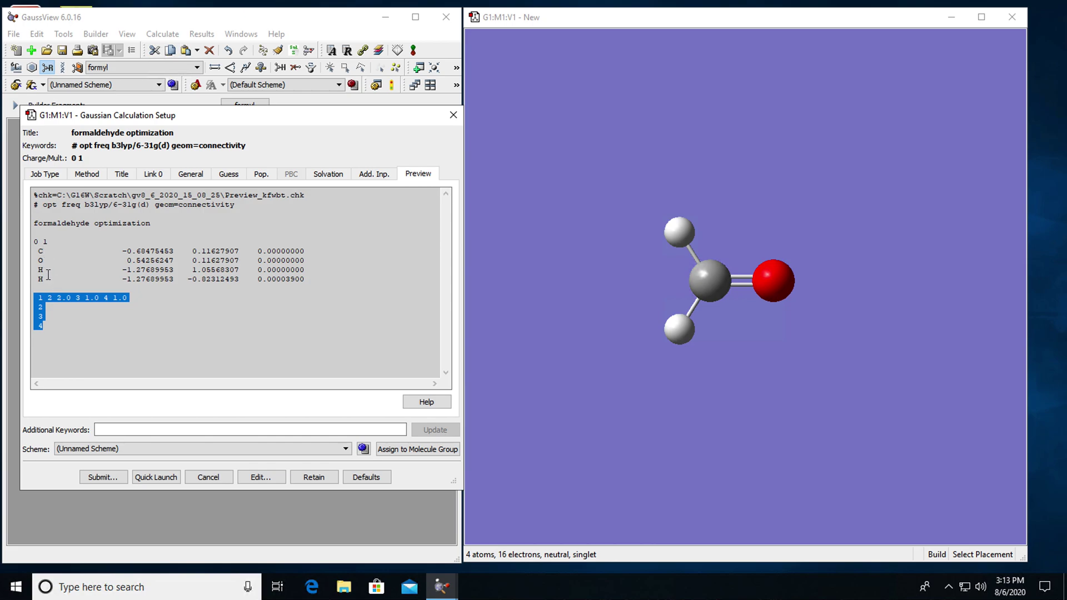
left_click(40, 214)
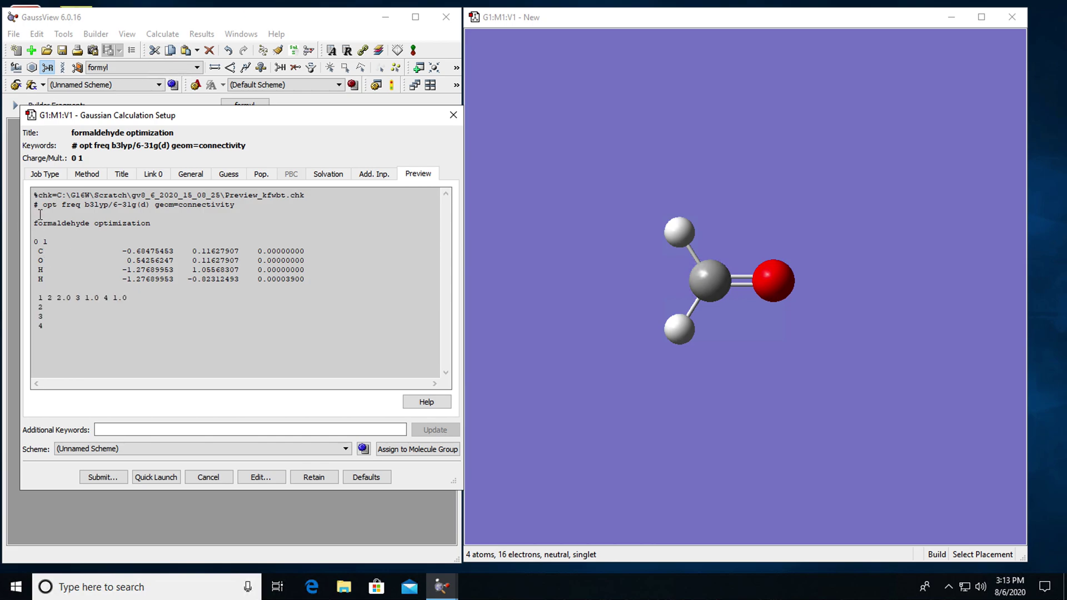
left_click(38, 214)
left_click_drag(31, 224, 154, 225)
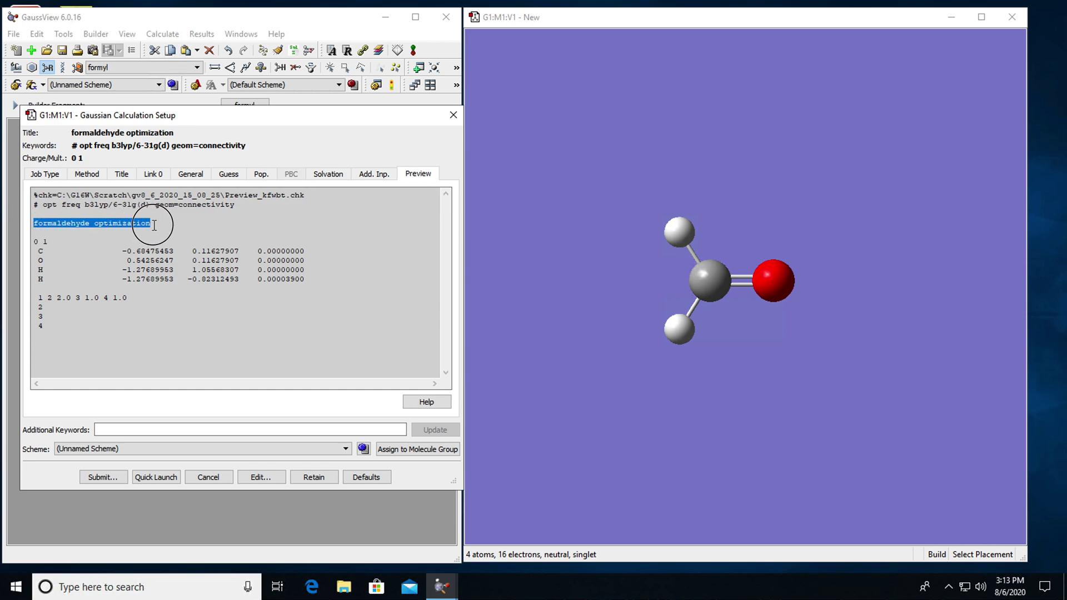
left_click(35, 241)
left_click_drag(35, 241, 37, 241)
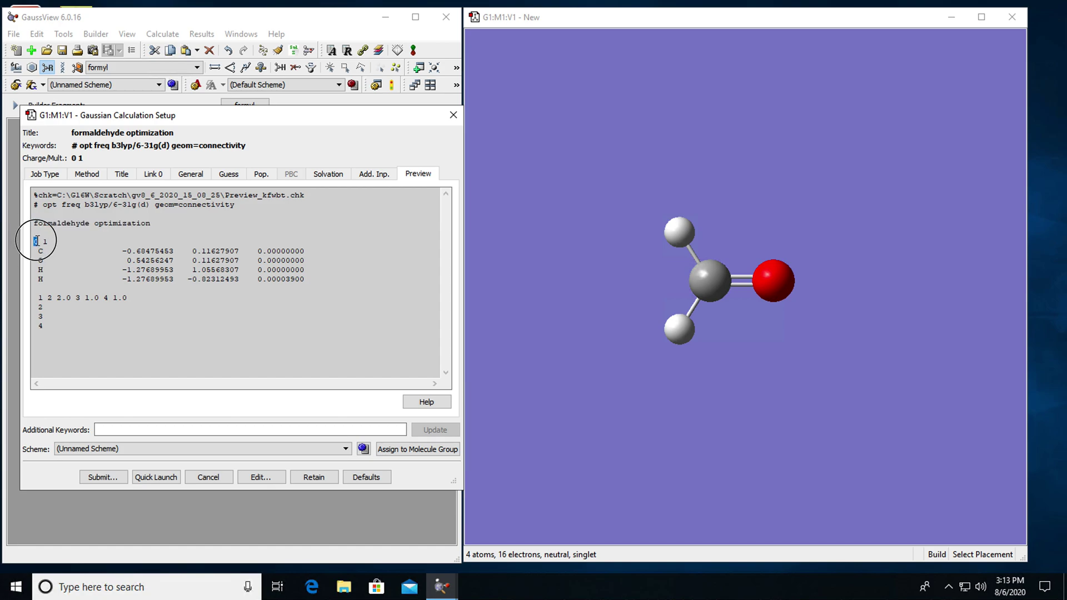
left_click(48, 241)
double_click(48, 241)
left_click_drag(33, 247, 320, 279)
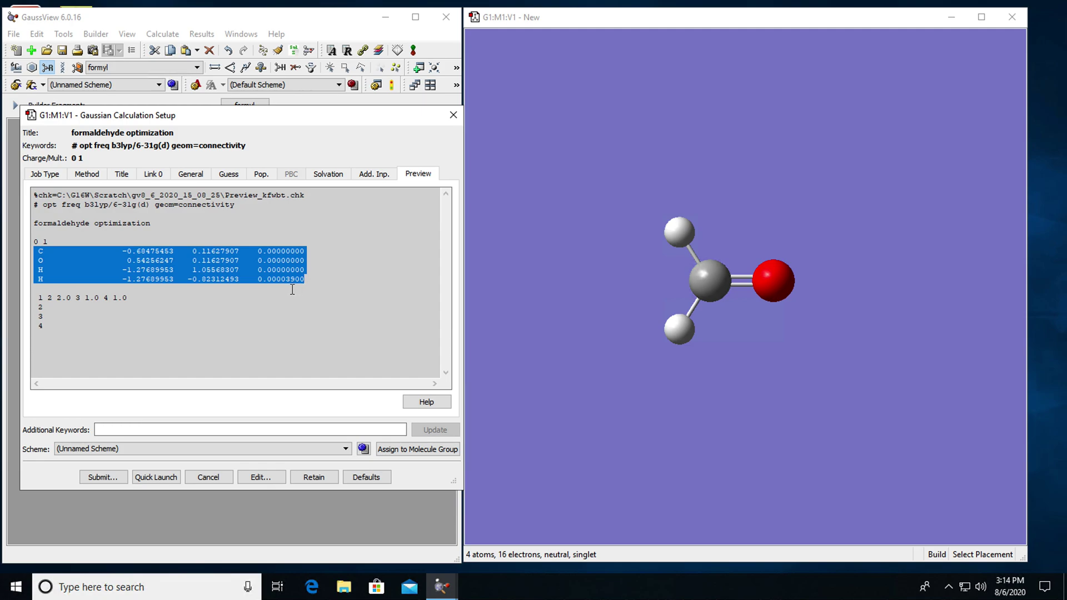
left_click(259, 300)
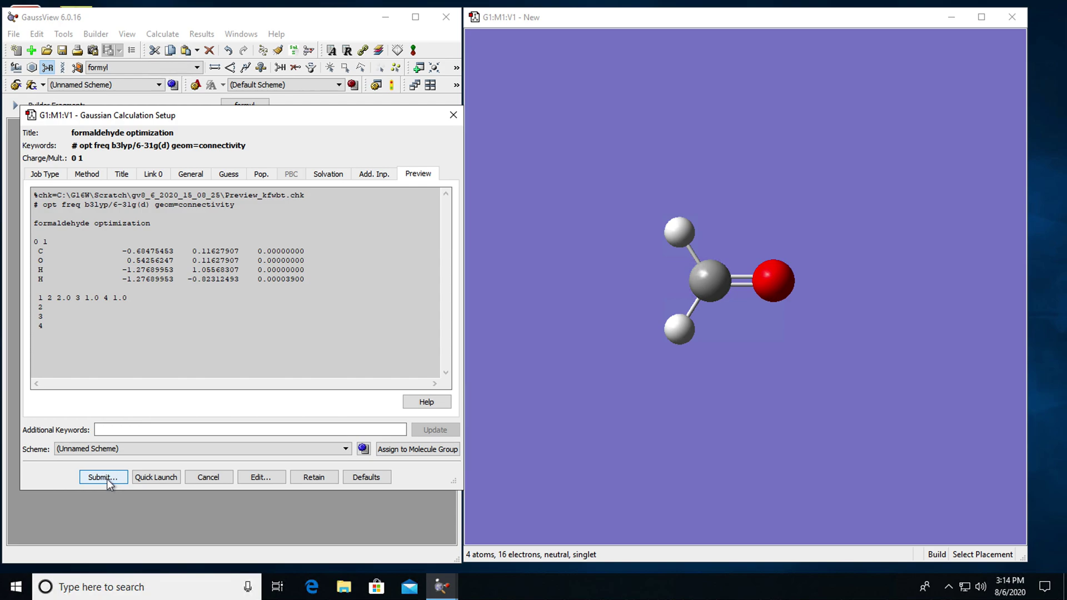
Submit the calculation and agree to save an input file first.
left_click(104, 478)
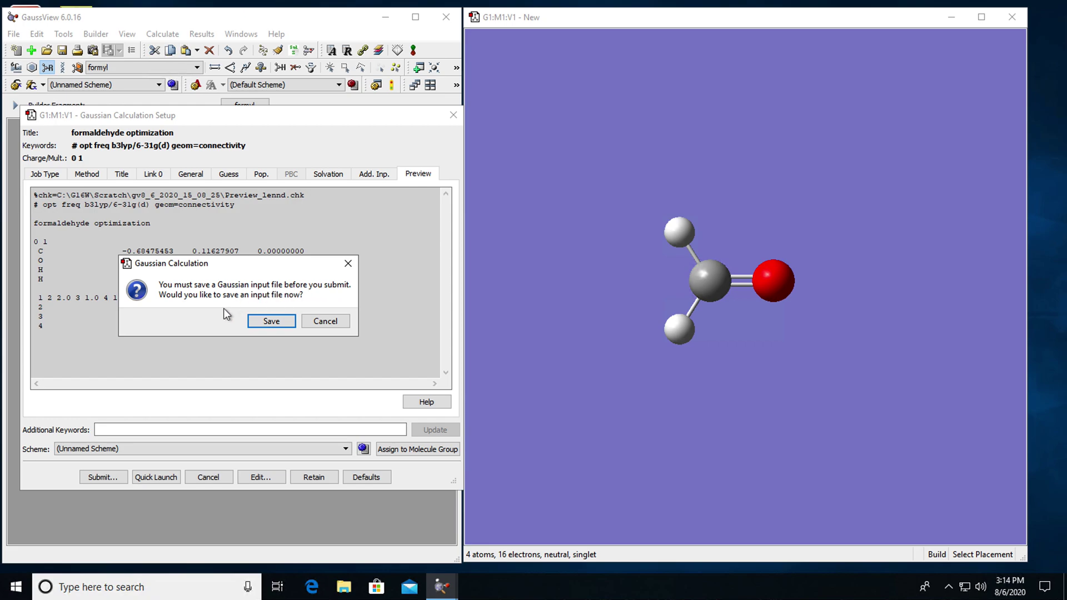
left_click(272, 323)
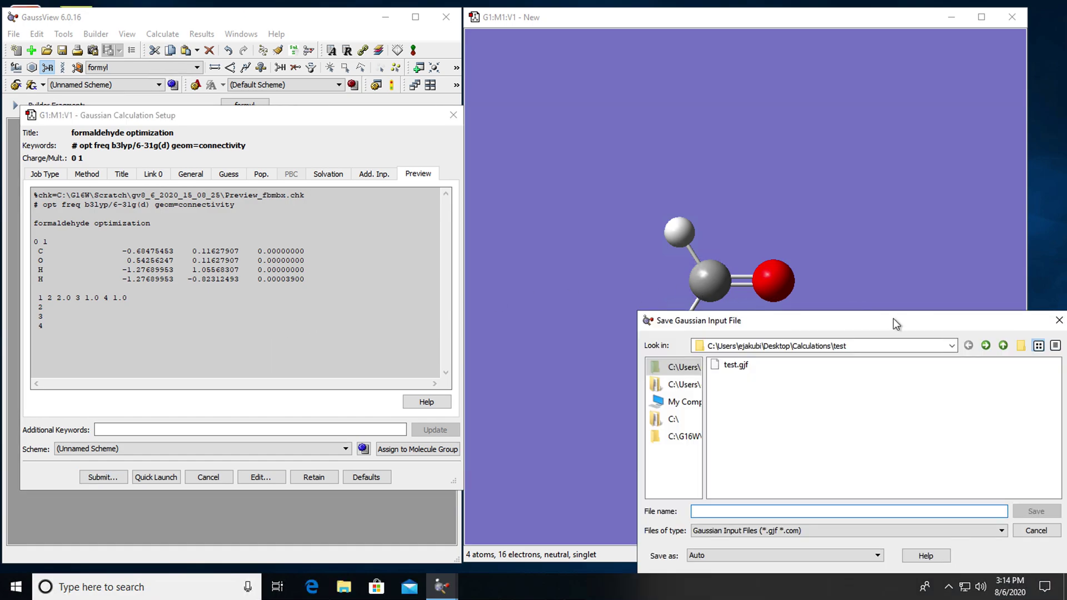
left_click_drag(892, 318, 542, 165)
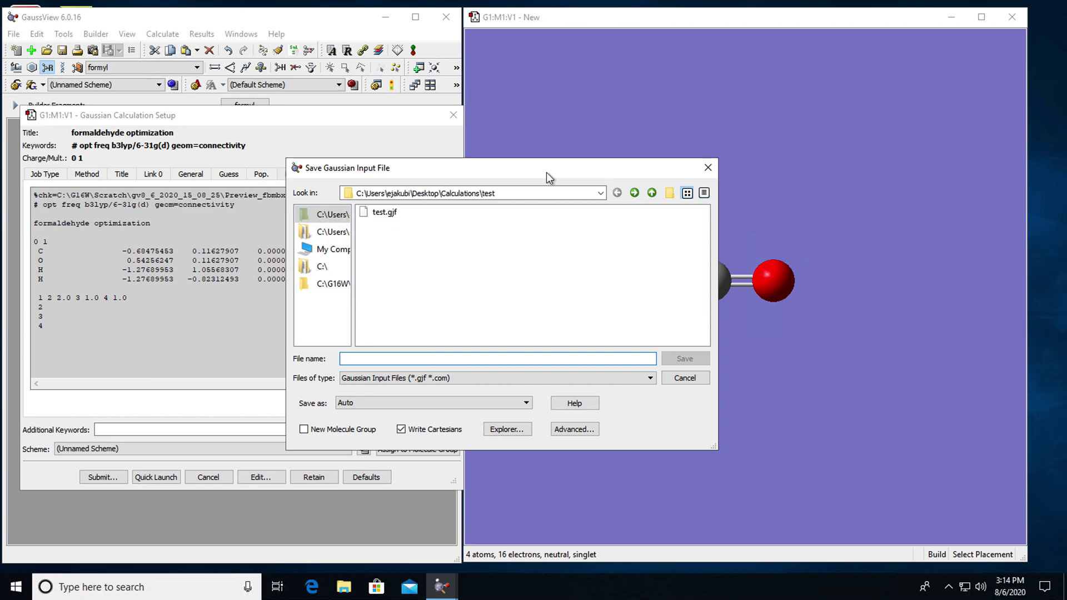
Create a 'formaldehyde' folder under Calculations and name the input file formaldehyde_opt.gjf inside it.
left_click(652, 194)
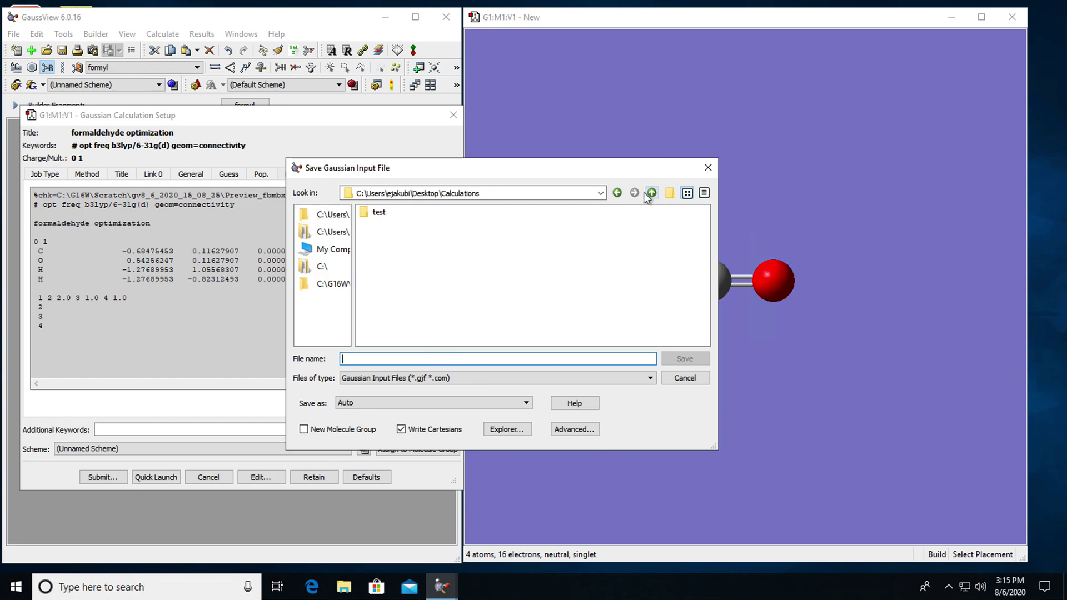
left_click(671, 193)
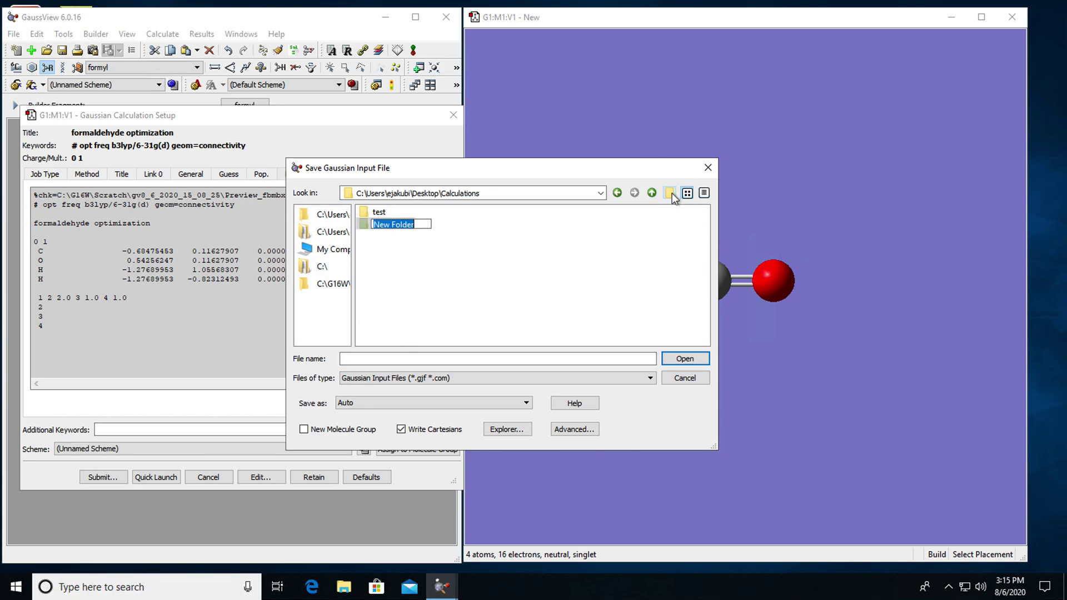
type("formaldehyde")
key("Return")
double_click(391, 224)
left_click(374, 356)
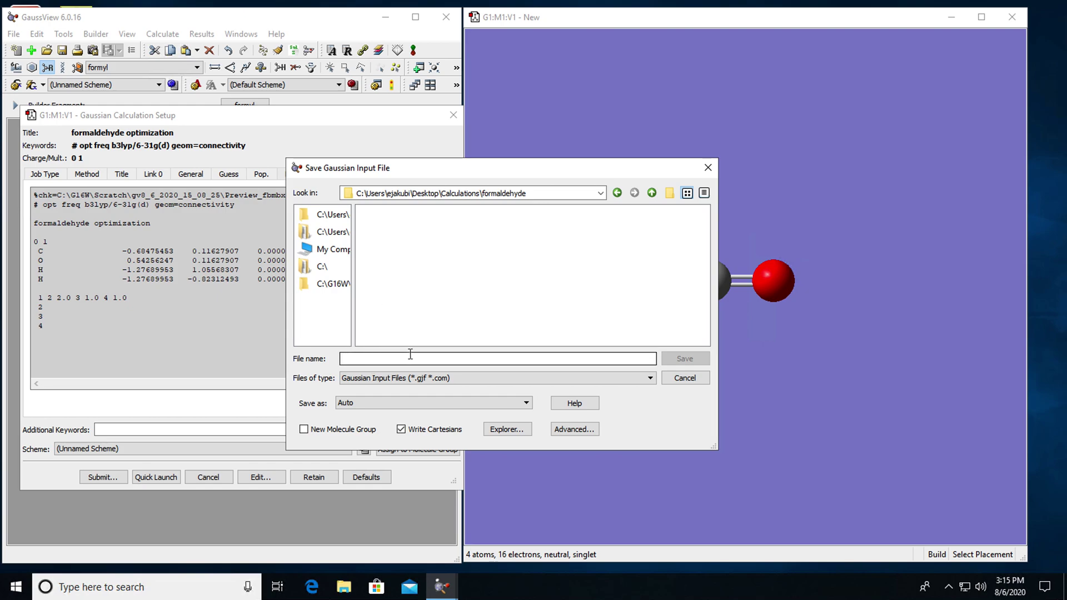
type("forma")
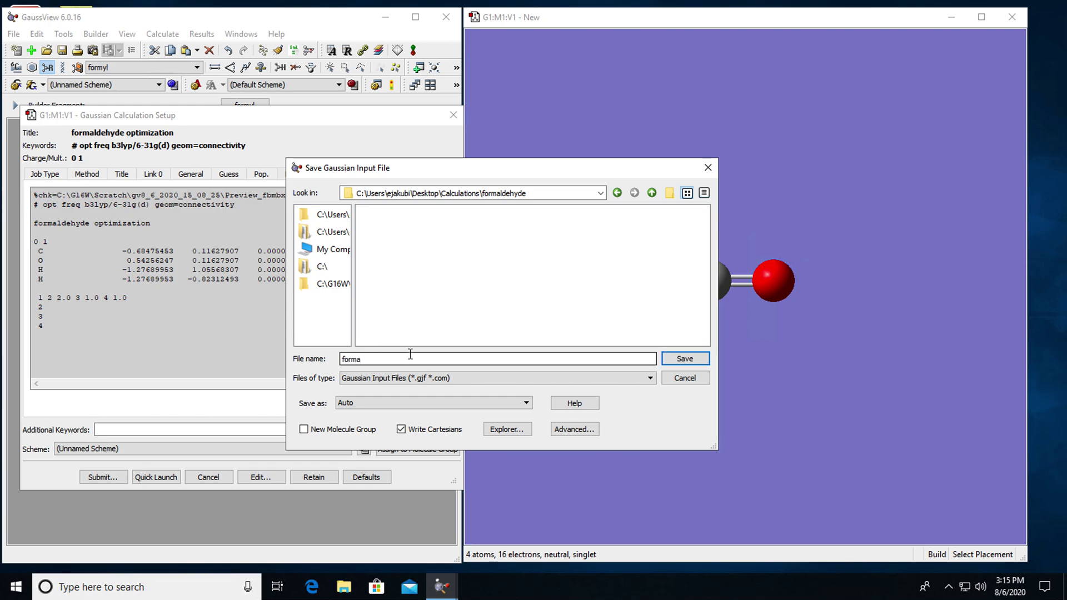
type("ldehyde_opt")
type(".gjf")
Save formaldehyde_opt.gjf and confirm sending it to Gaussian 16.
left_click(580, 357)
left_click(690, 359)
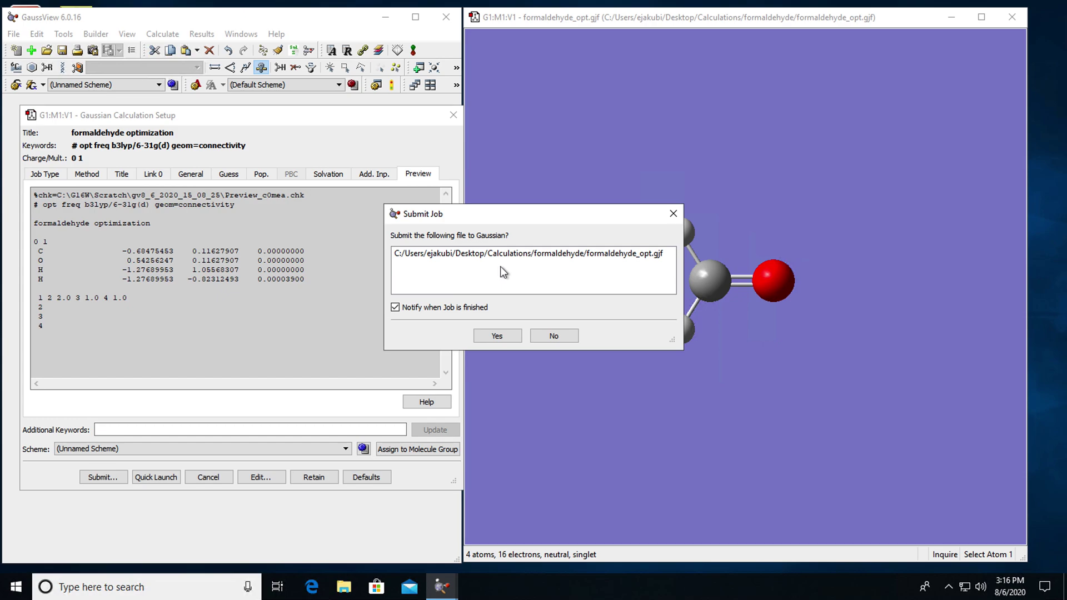
left_click(496, 337)
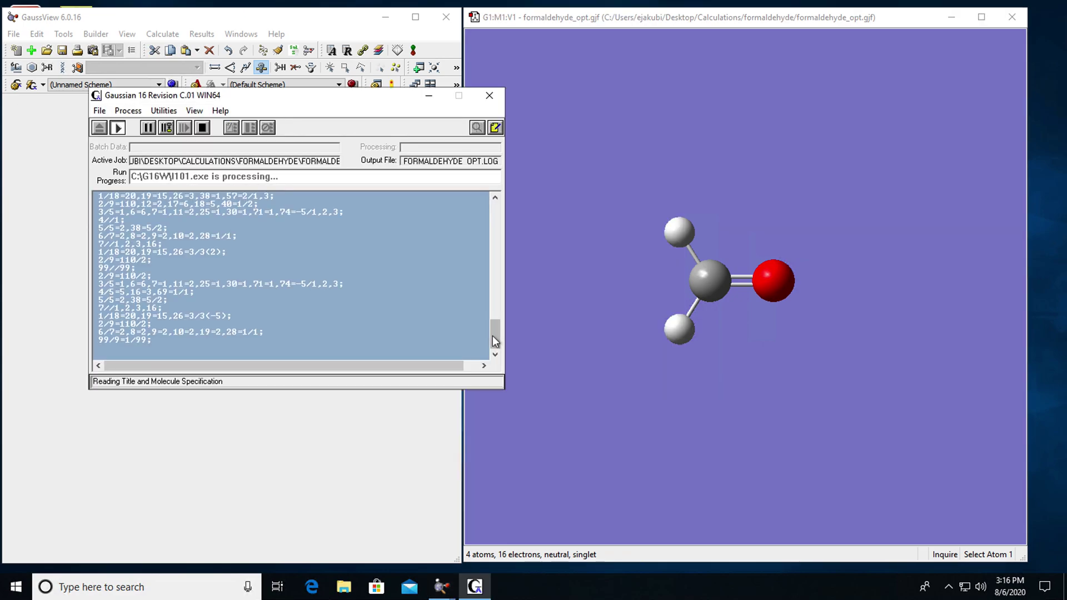